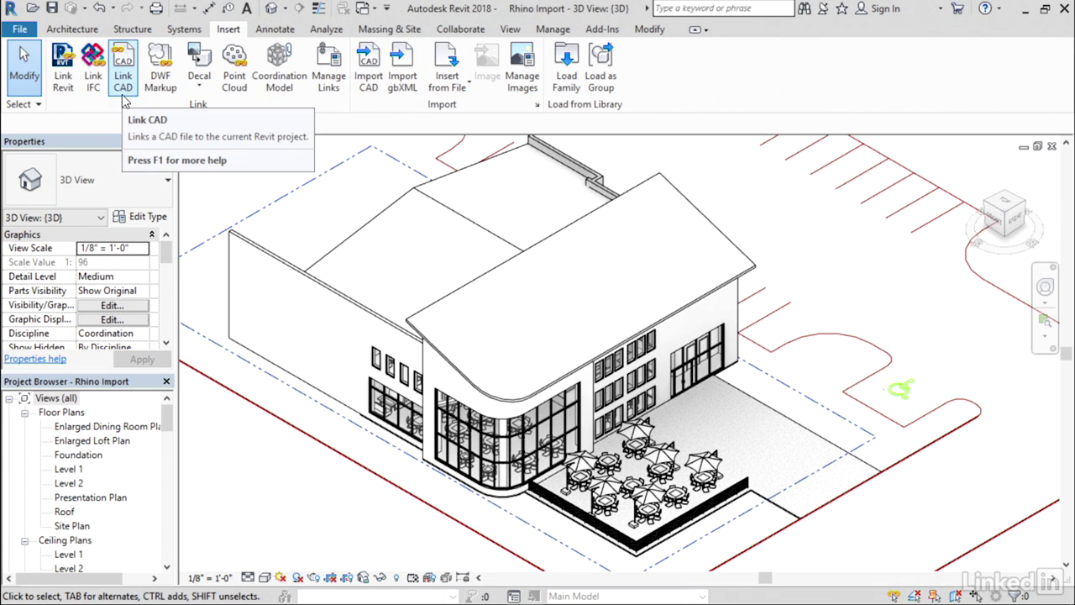
Import the Rhino file Canopy.3dm with Site kept as its import category.
click(370, 93)
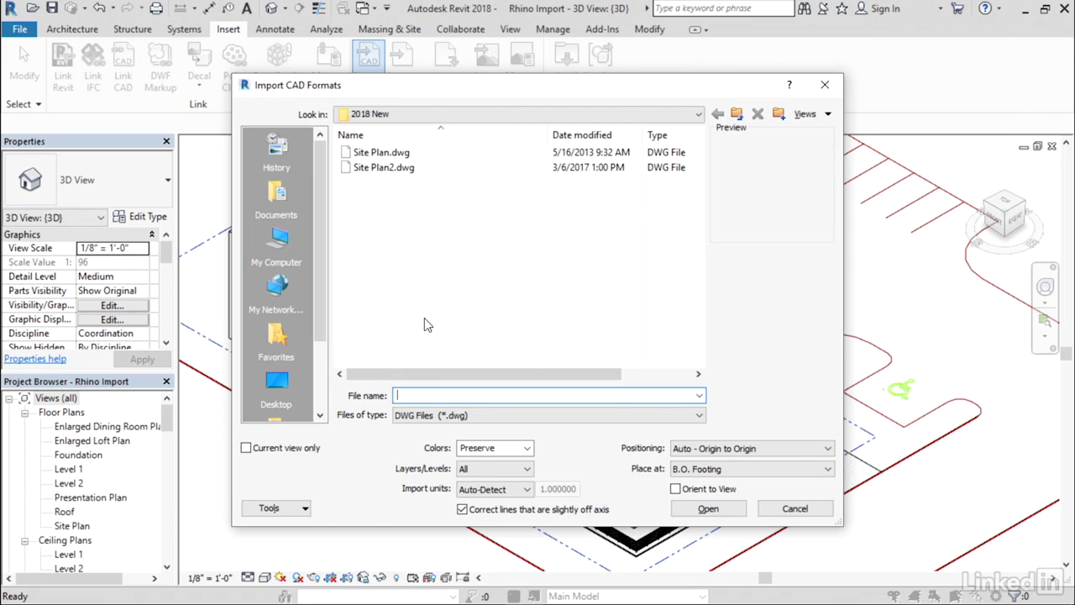
click(409, 417)
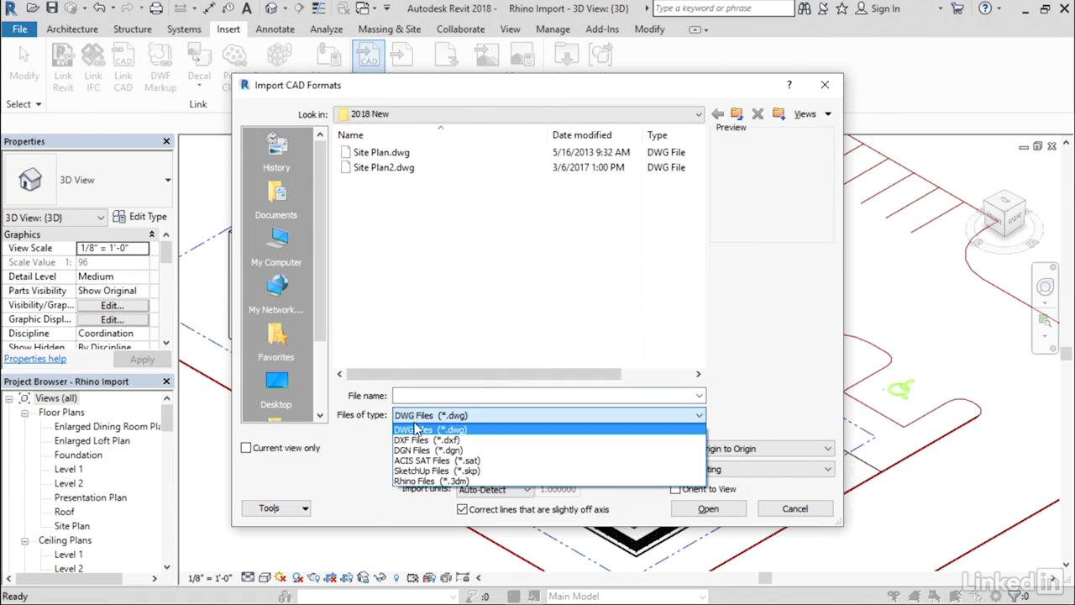
click(410, 482)
click(433, 153)
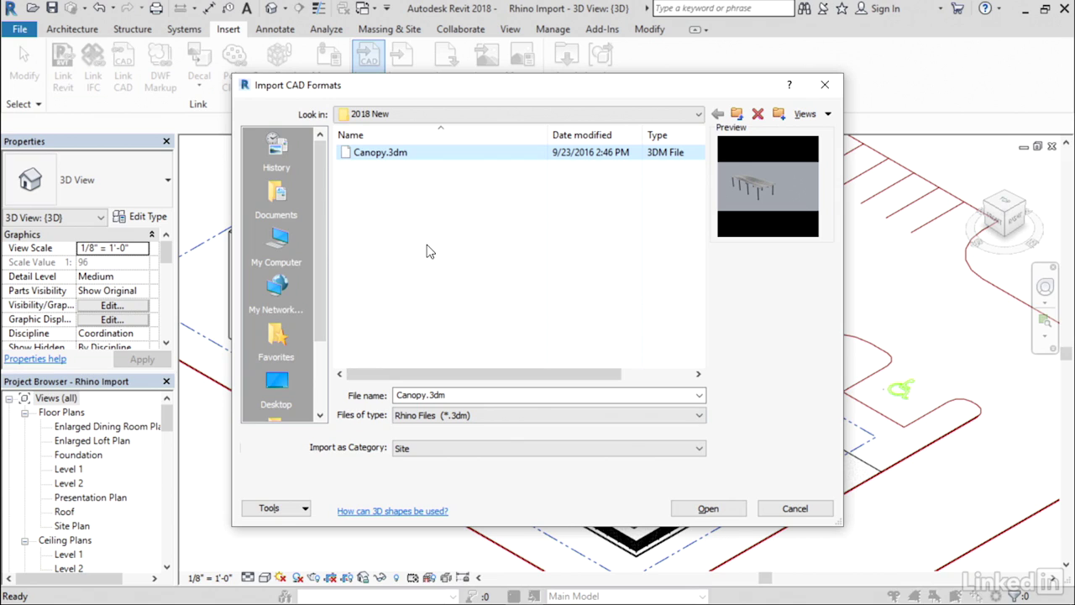
click(441, 449)
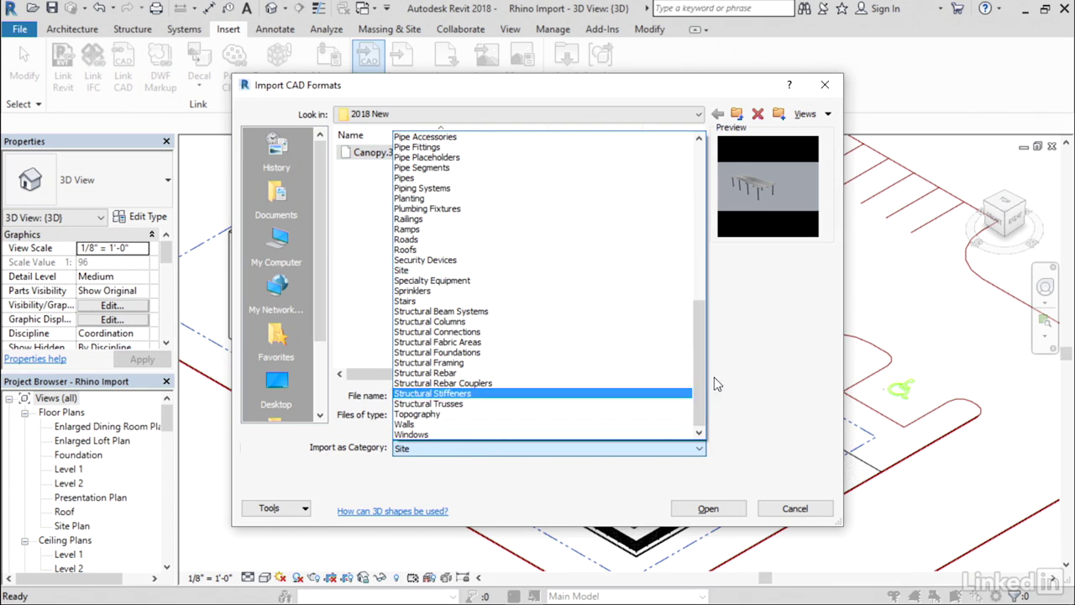
mouse_move(703, 375)
mouse_down()
mouse_move(709, 180)
mouse_move(712, 388)
mouse_up()
click(404, 273)
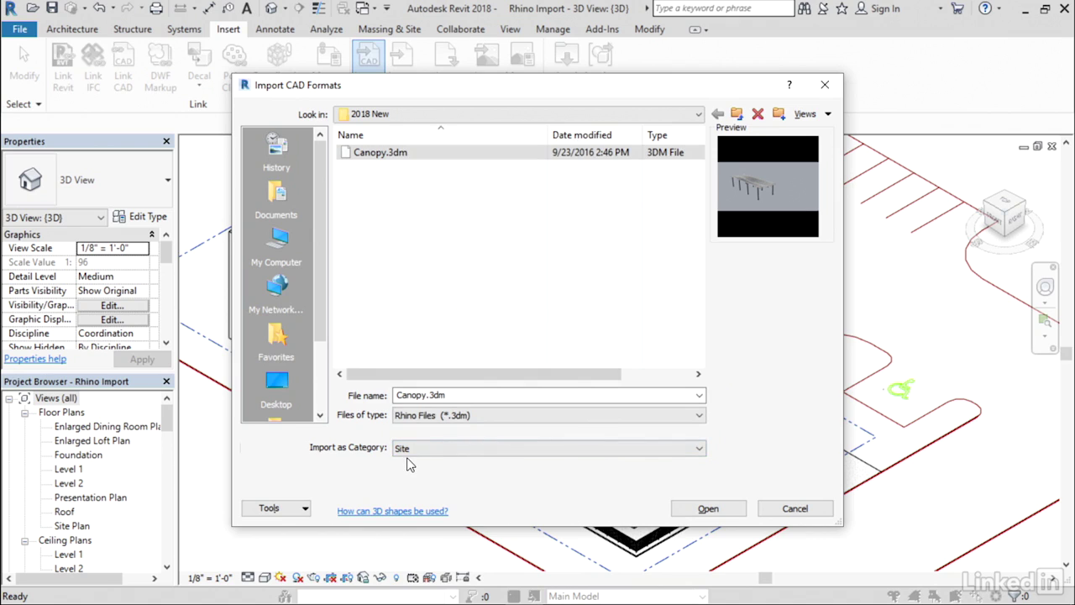
click(378, 156)
click(740, 509)
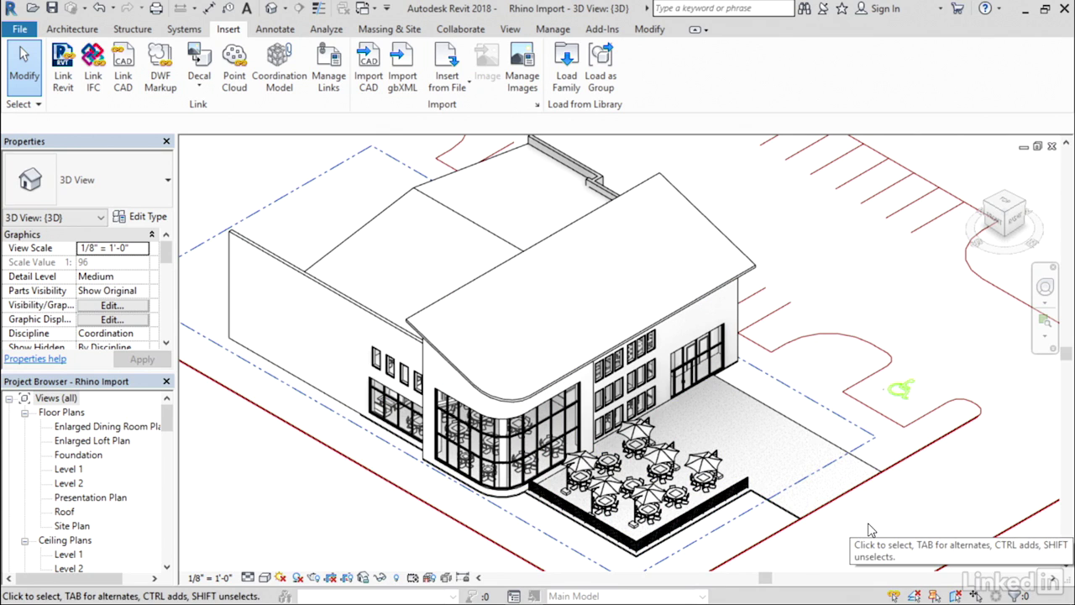
Open the Level 1 floor plan from the Project Browser.
click(82, 472)
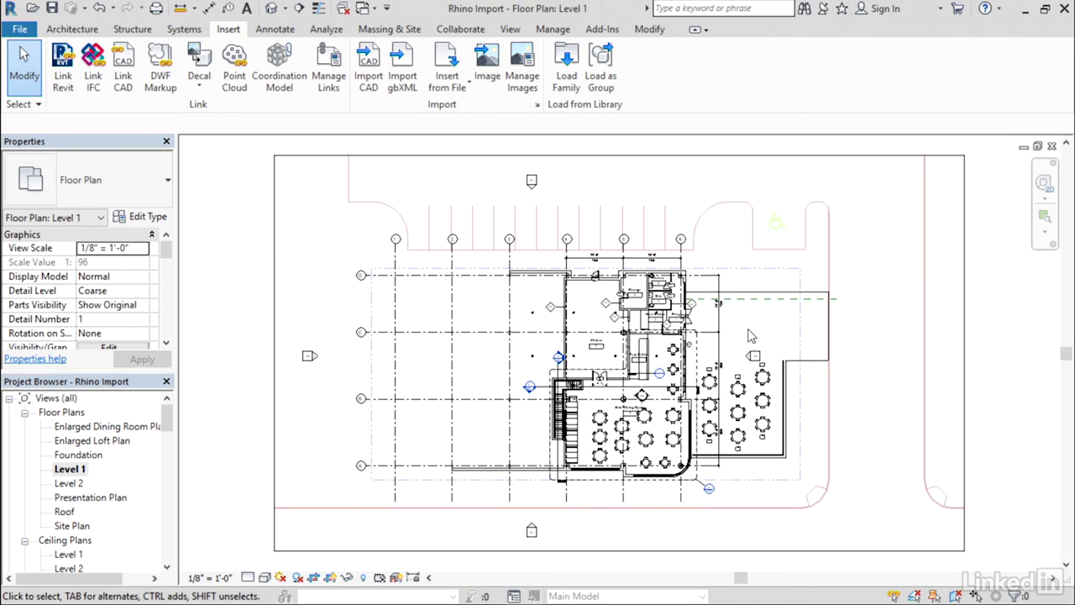
Move the imported Canopy.3dm about 61'-0" to the right, beside the building entry.
scroll(752, 336, up, 5)
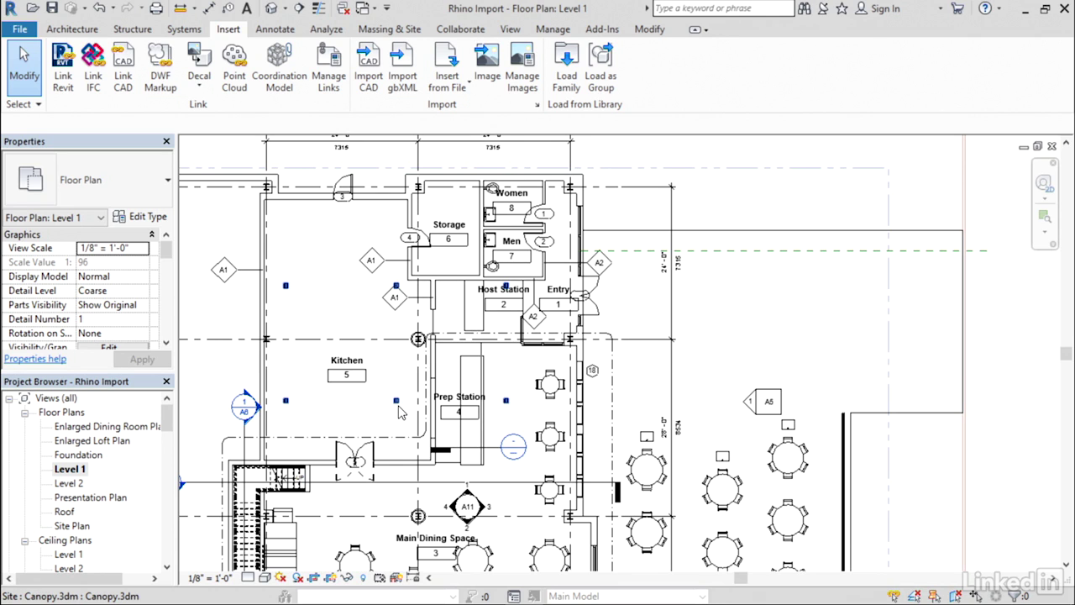
click(400, 412)
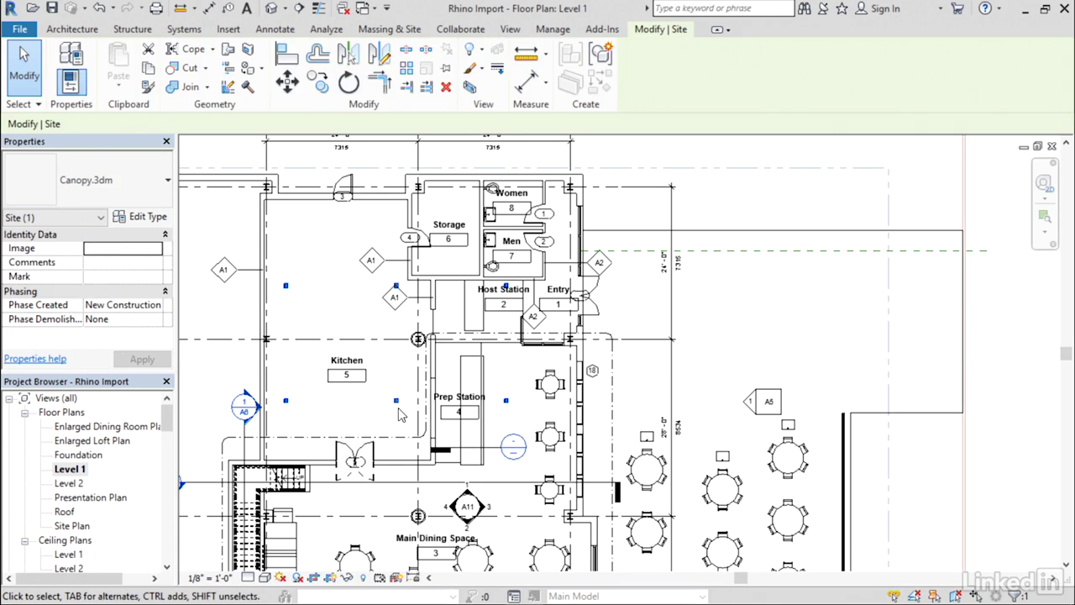
click(515, 400)
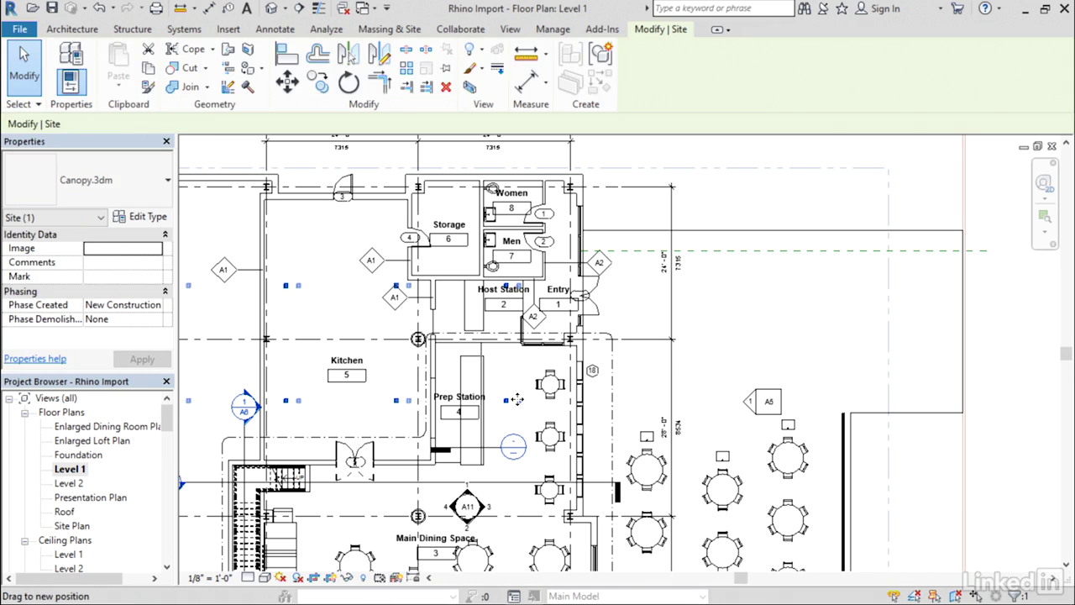
drag(516, 400, 519, 406)
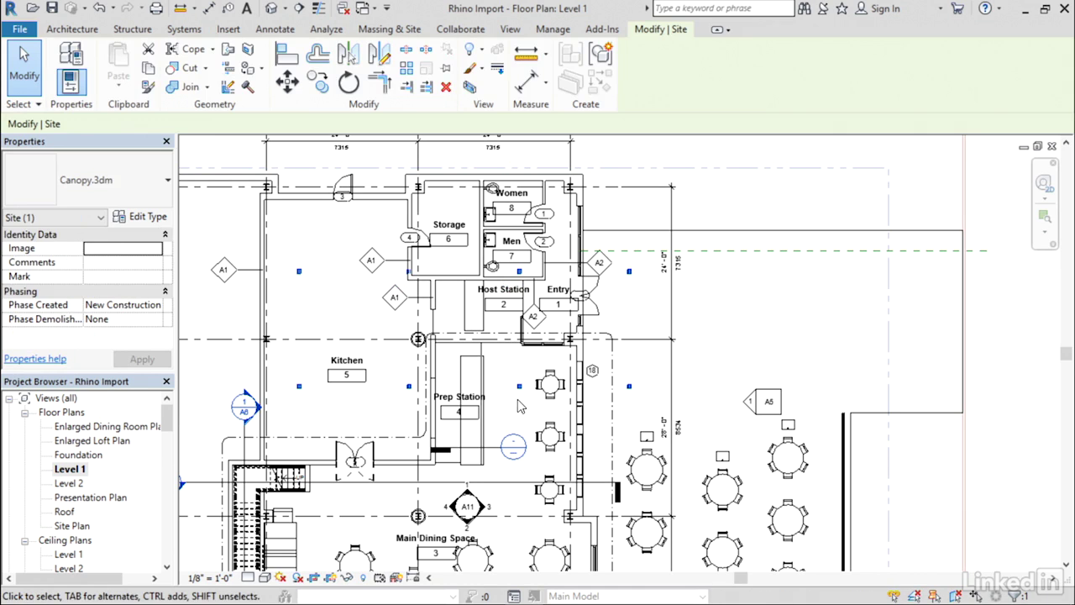
click(286, 81)
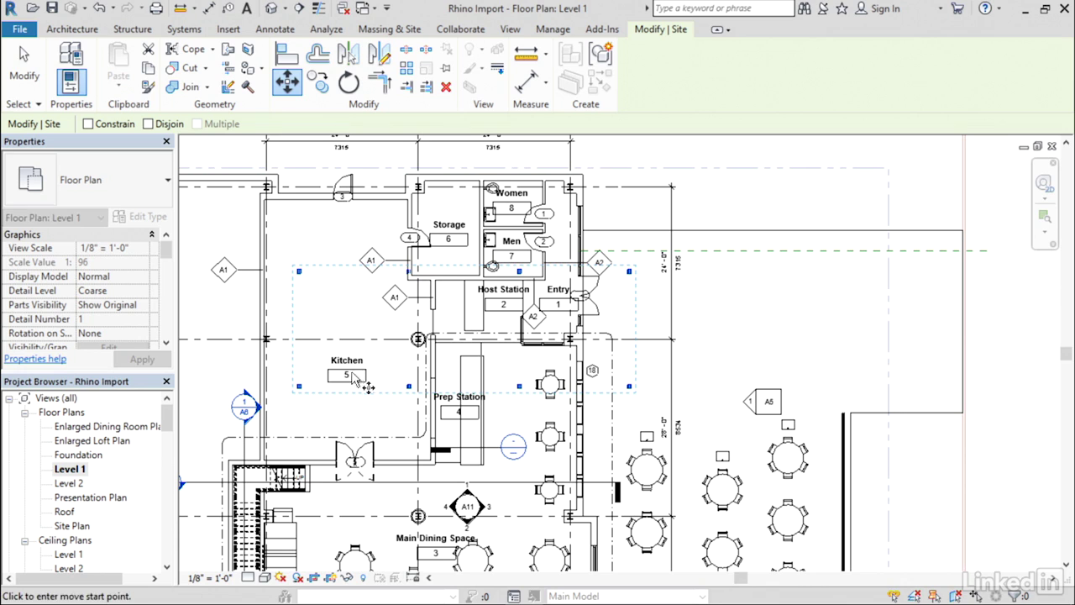
click(302, 353)
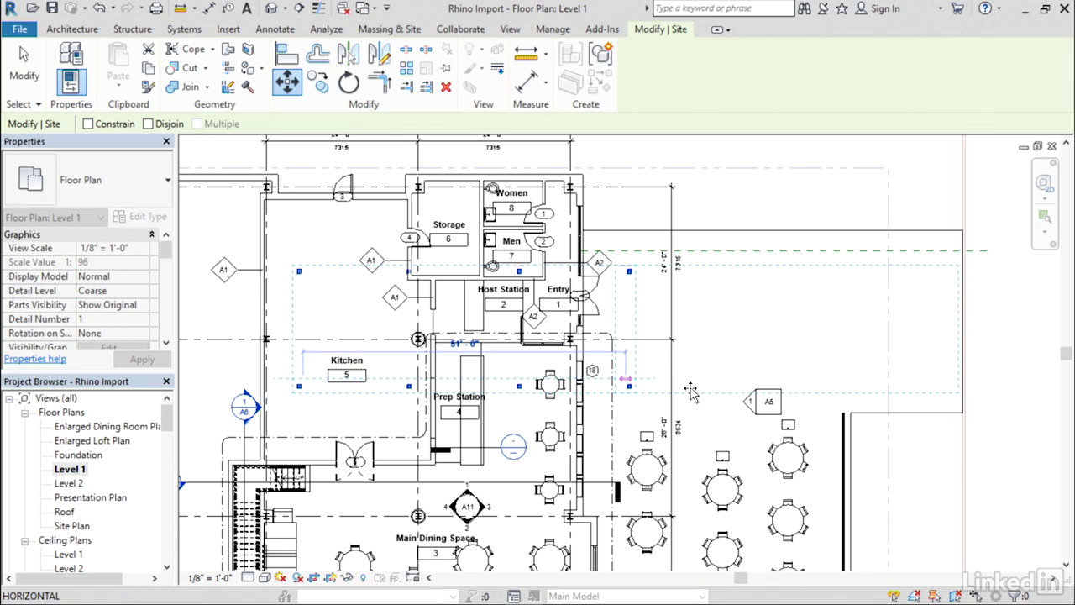
click(692, 393)
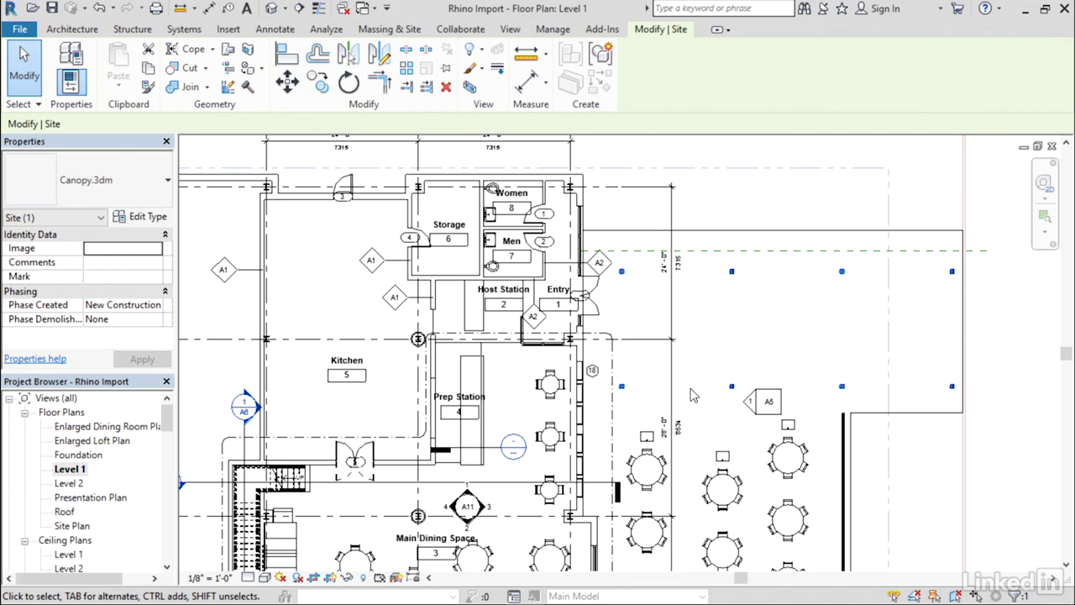
Align the canopy's column edge to the dashed reference plane.
scroll(683, 287, up, 4)
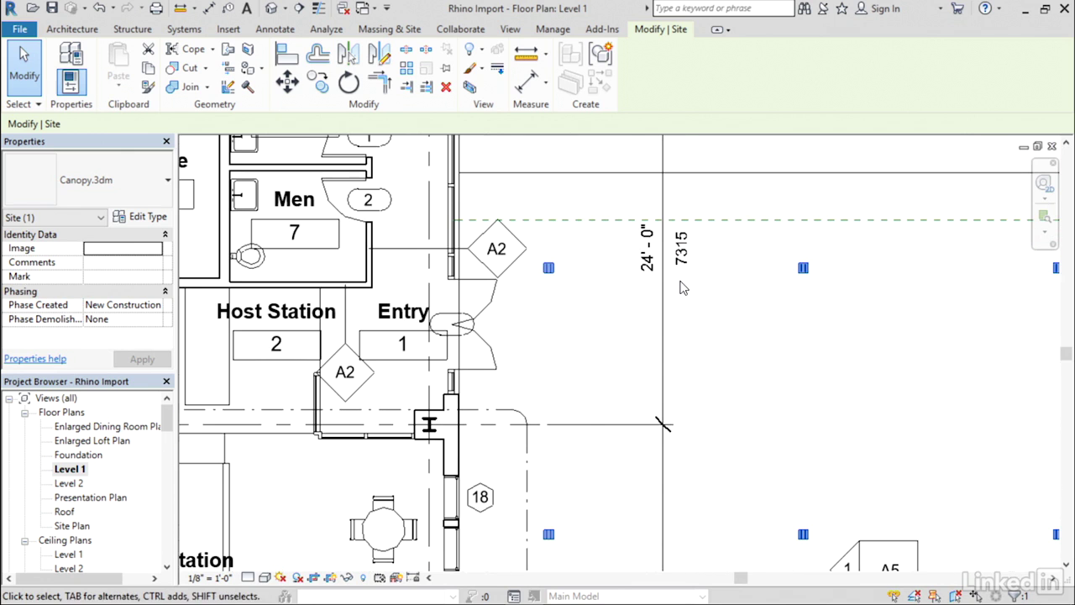
key(Escape)
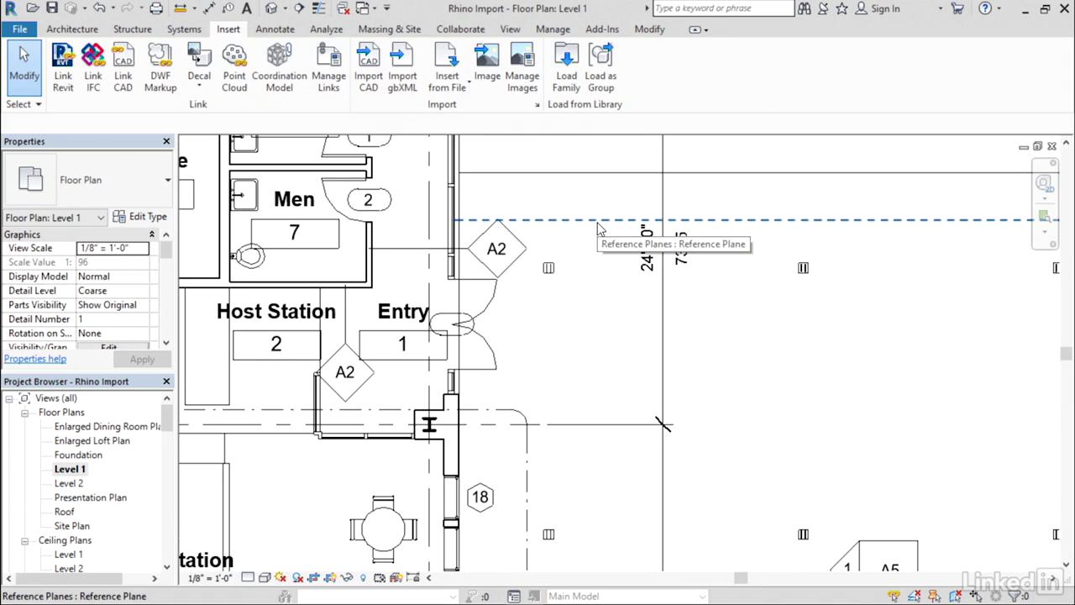
click(650, 30)
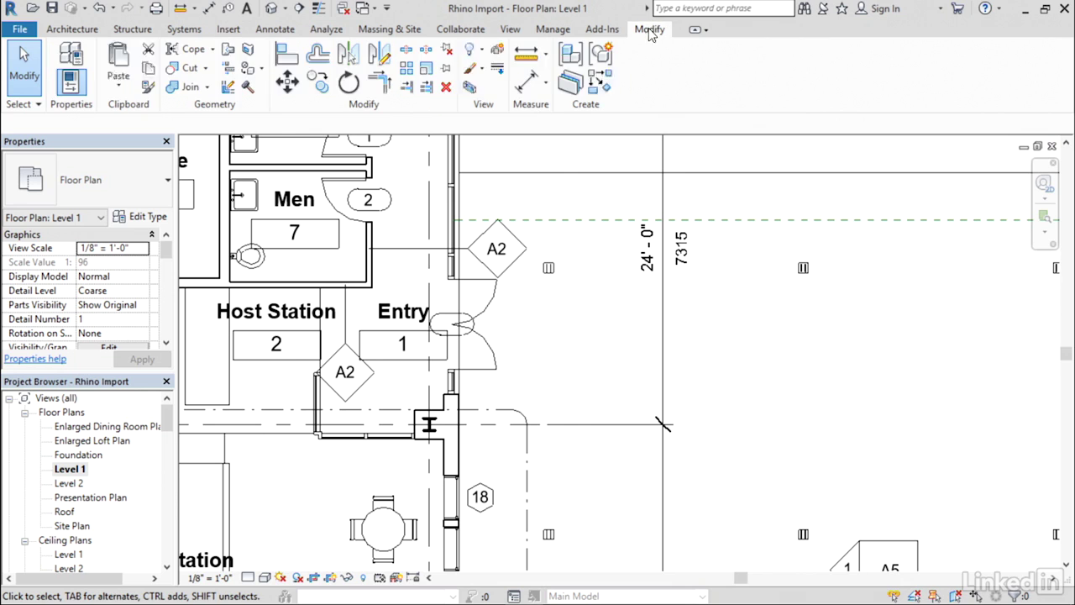
click(287, 54)
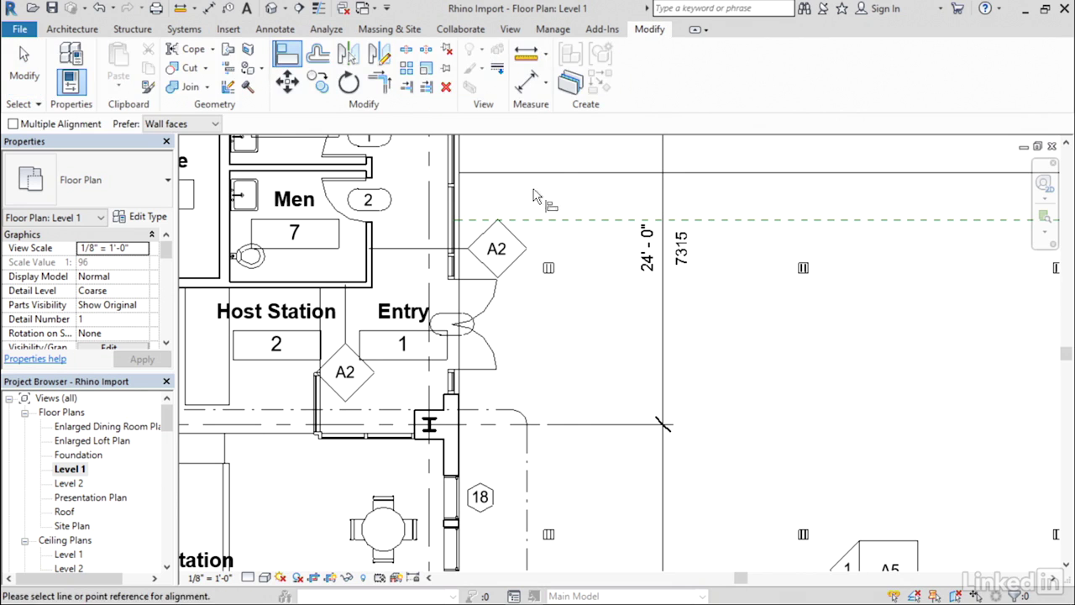
click(562, 223)
scroll(559, 256, up, 3)
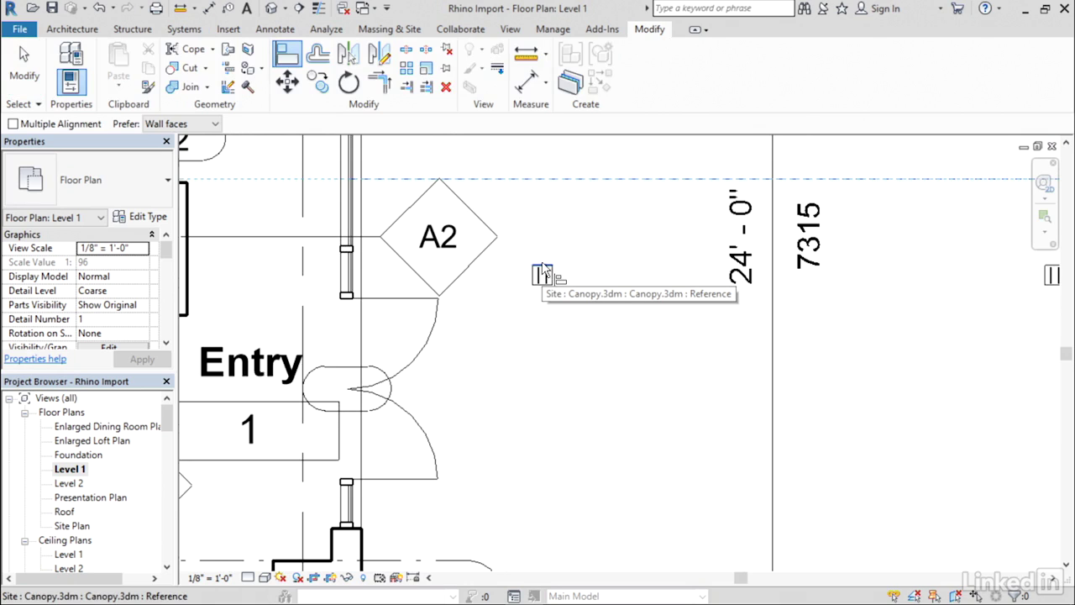
click(543, 270)
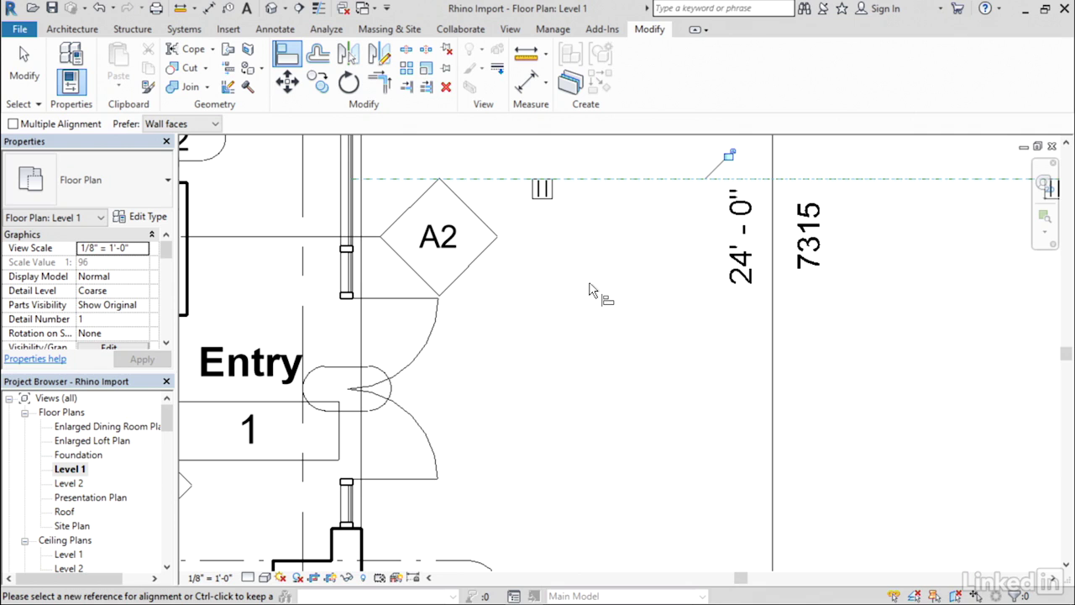
key(Escape)
key(Escape)
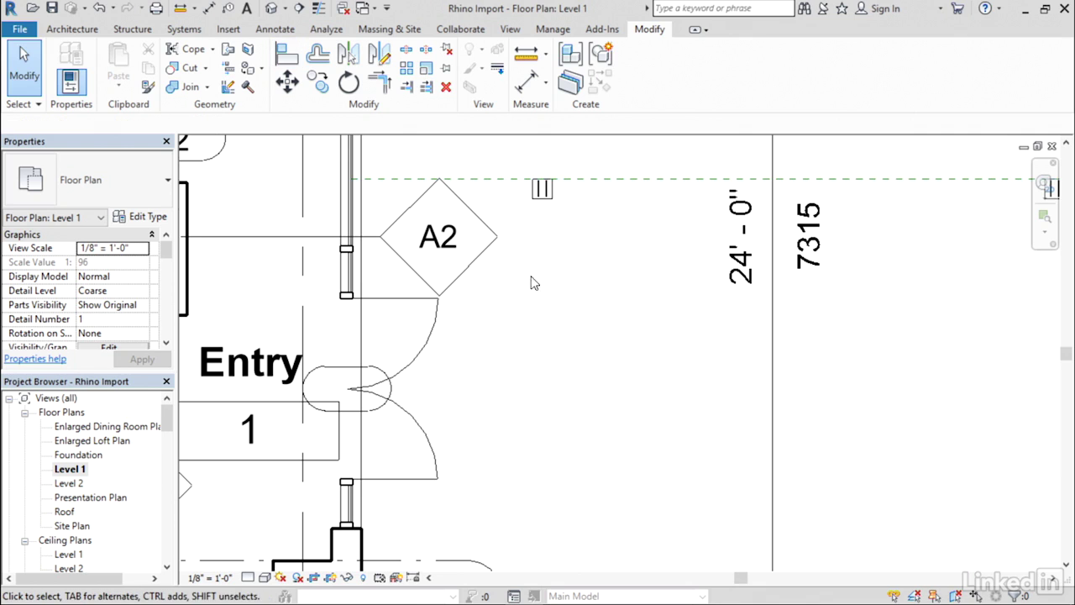
Dimension from the wall to the canopy and set the offset to 5'-0".
click(526, 81)
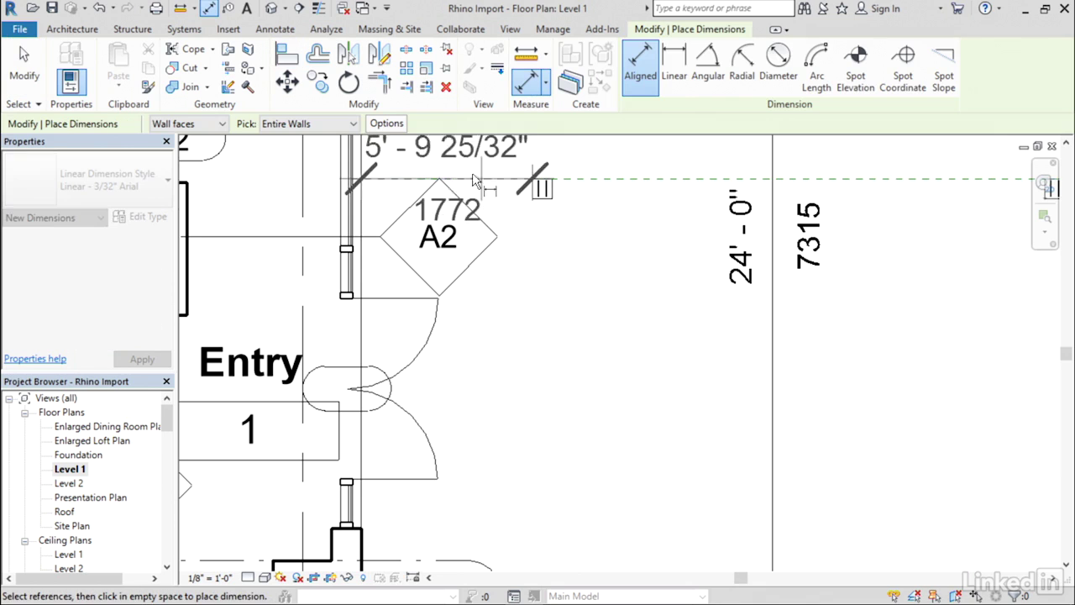
click(514, 326)
key(Escape)
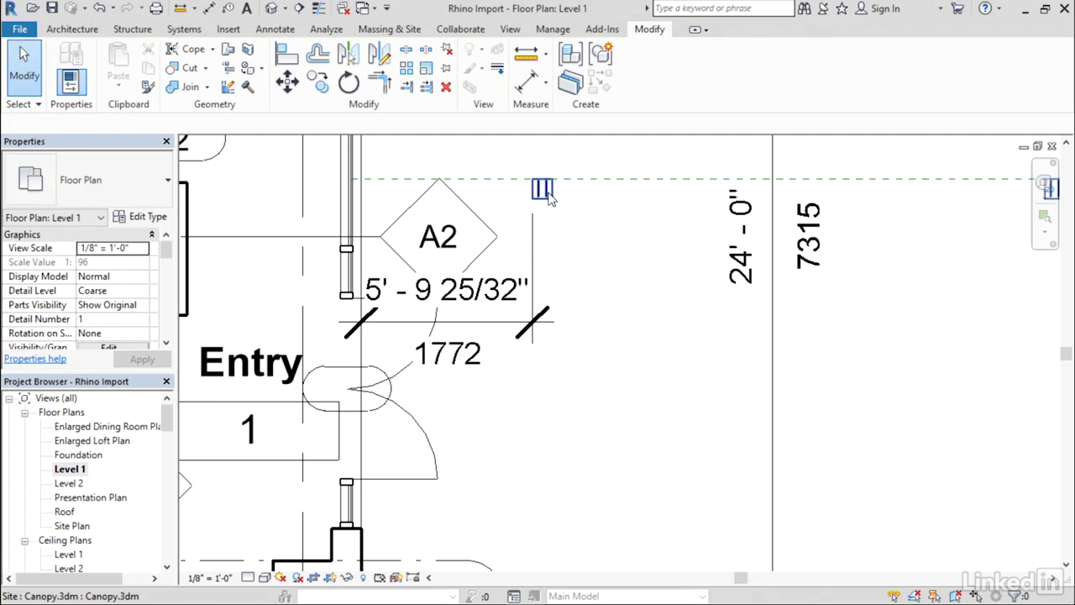
click(543, 188)
click(463, 303)
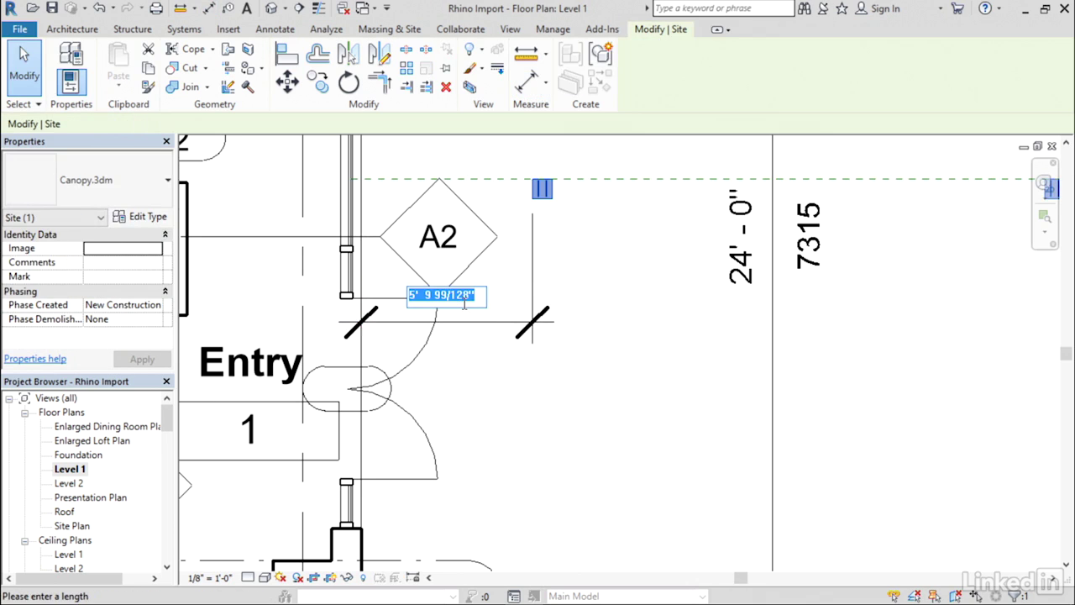
text(5)
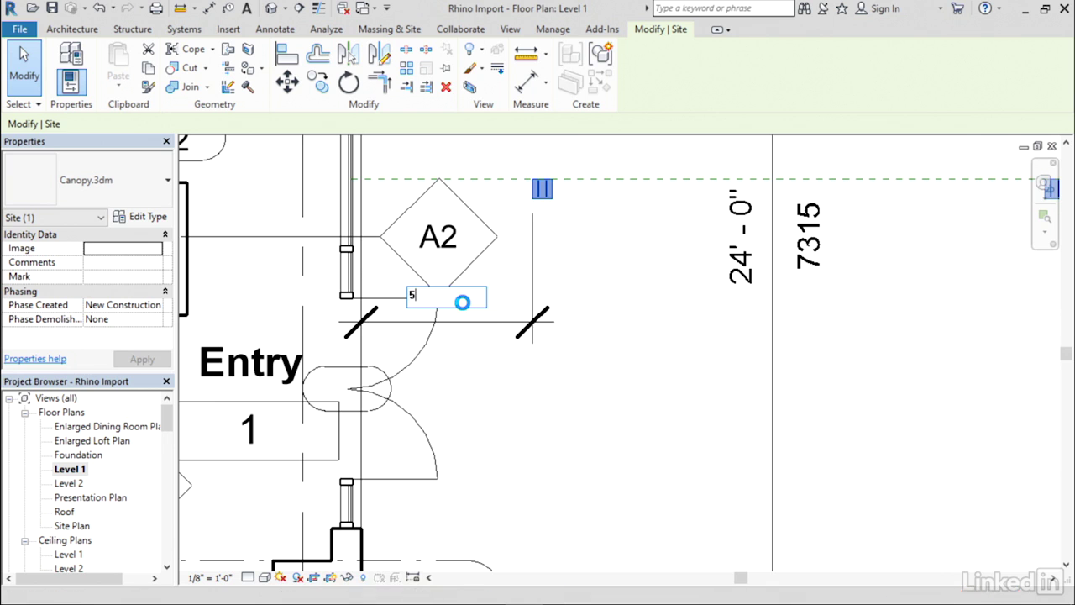
key(Return)
click(562, 409)
scroll(588, 415, down, 4)
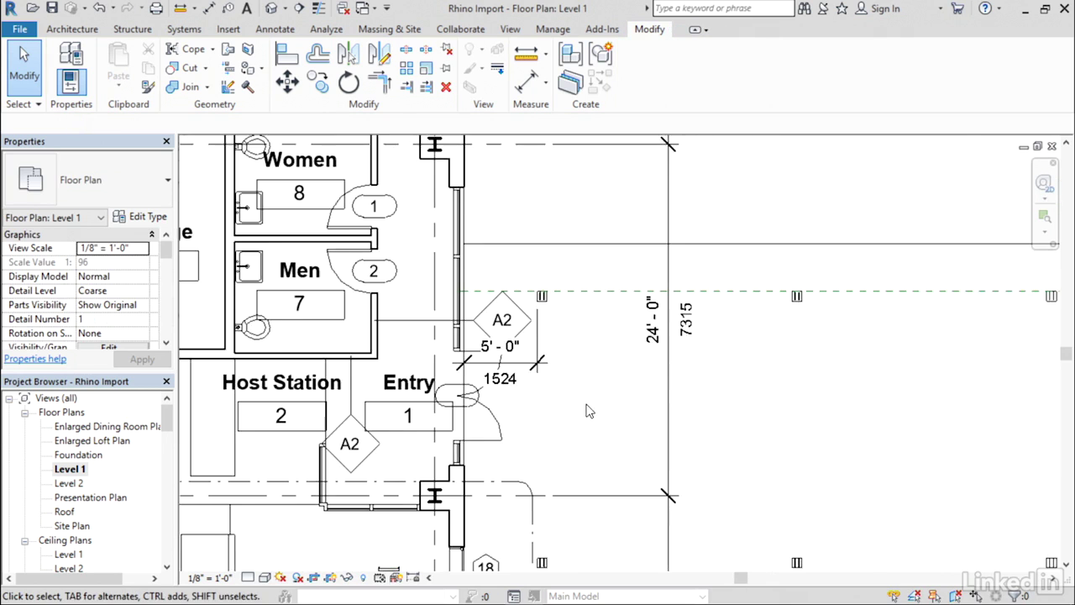
middle_drag(816, 439, 582, 327)
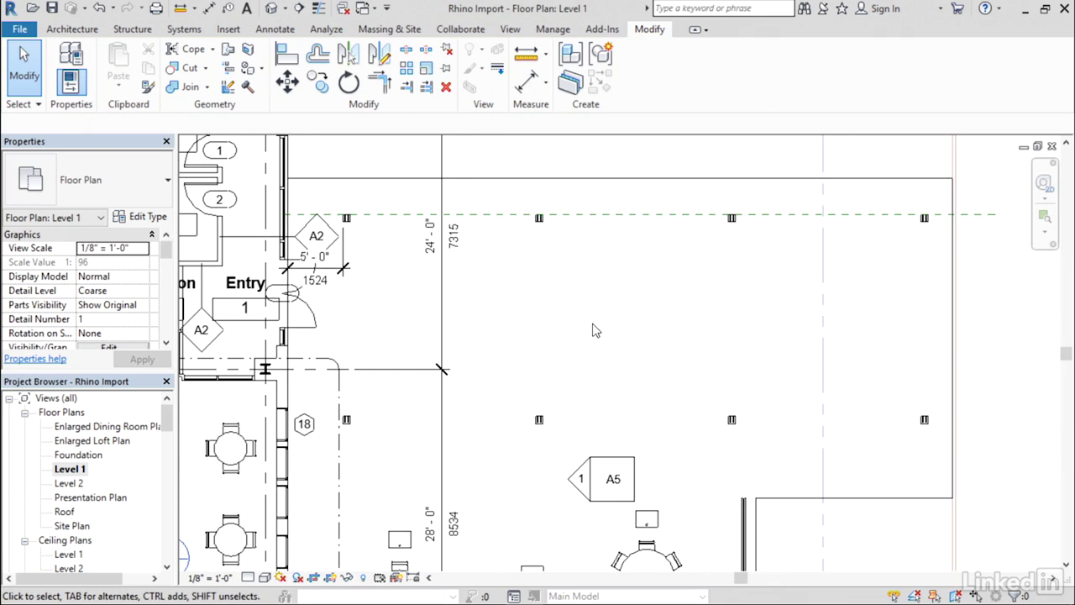
In the default 3D view, set the Site category to Halftone via VG overrides.
click(271, 7)
scroll(917, 514, up, 4)
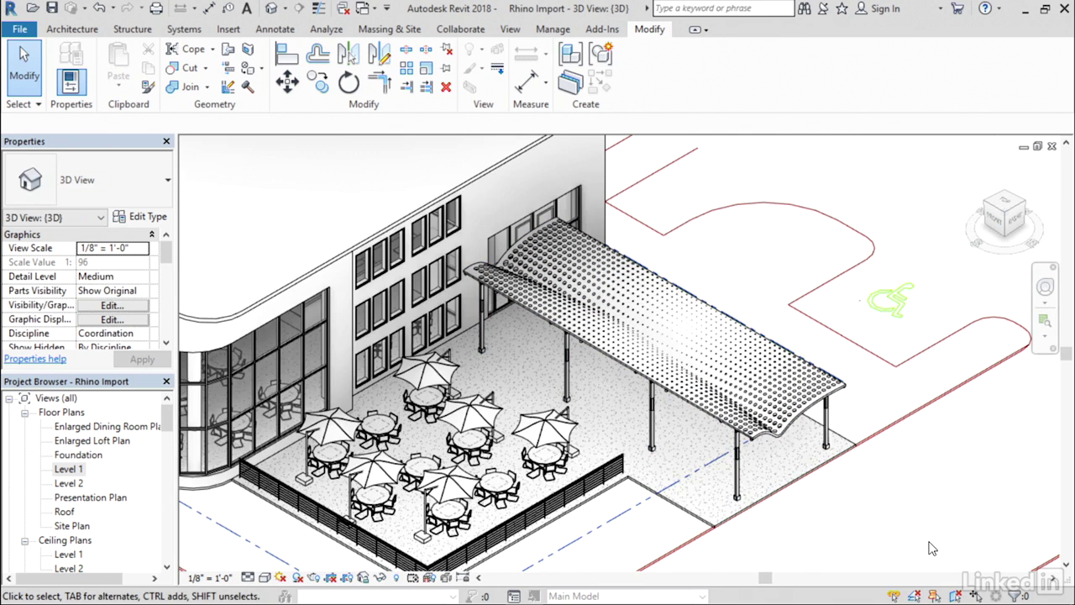
key(v)
key(g)
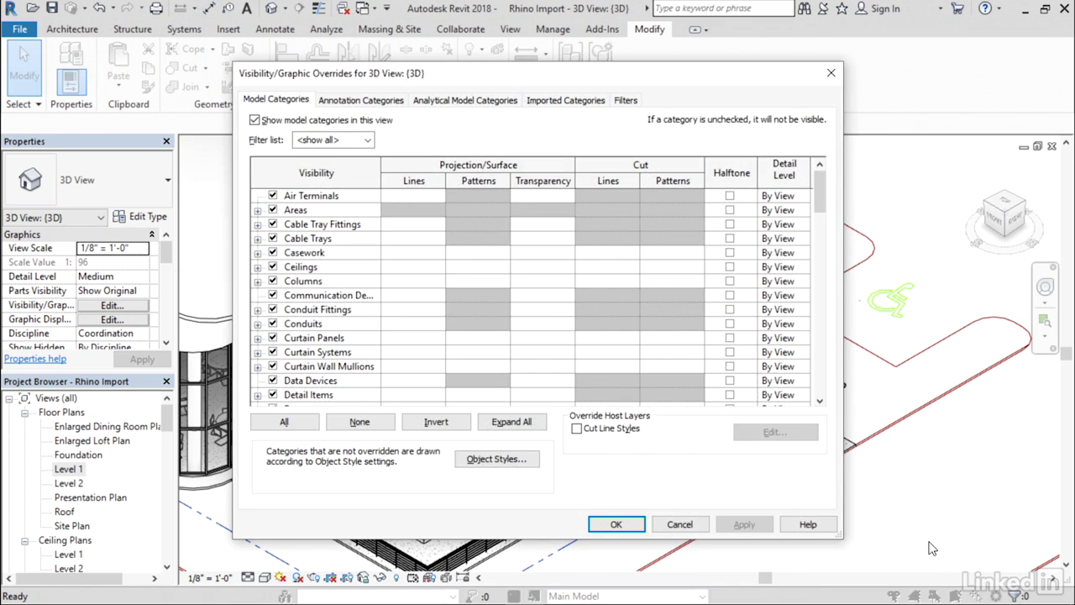
drag(823, 191, 828, 315)
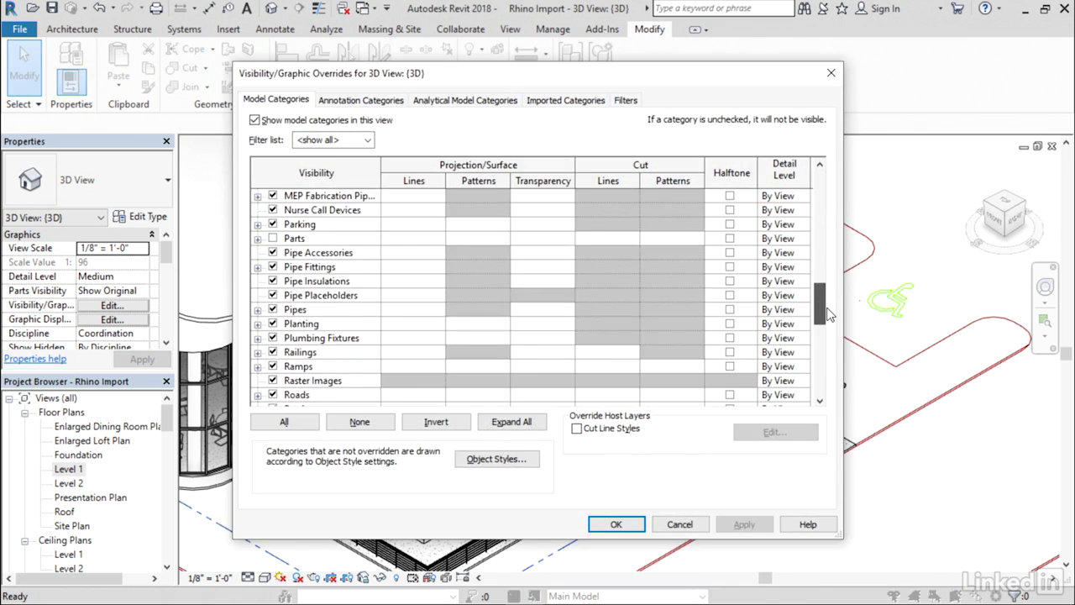
scroll(828, 315, down, 3)
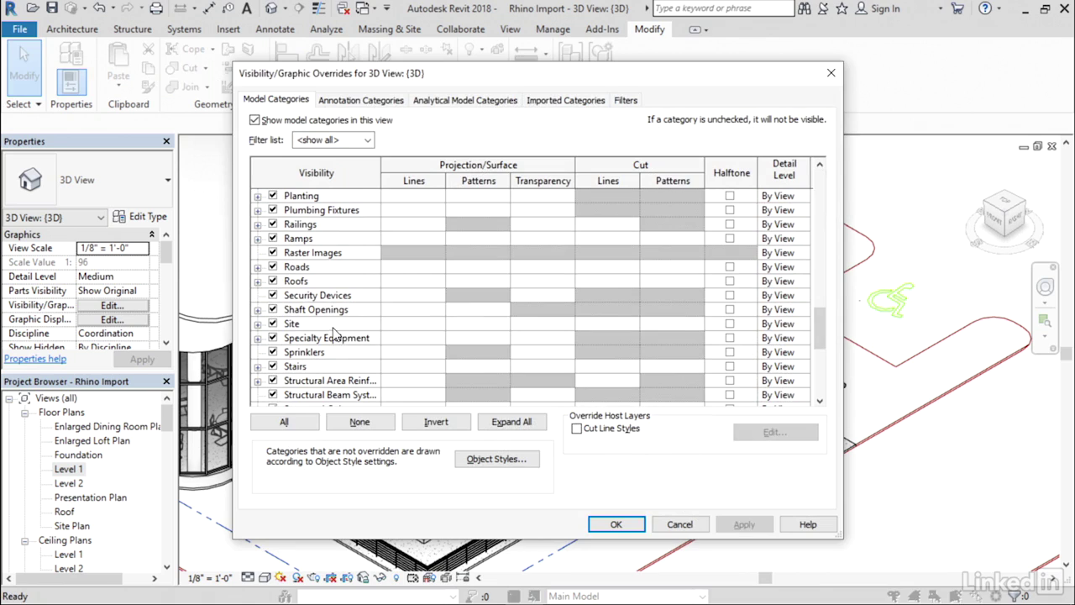
click(334, 329)
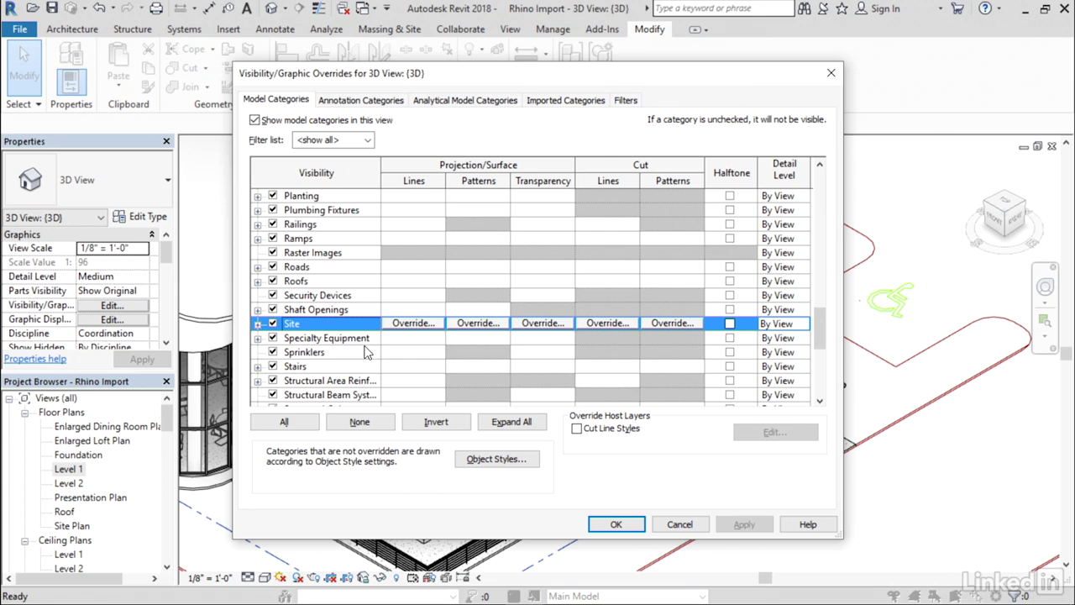
click(680, 328)
click(730, 324)
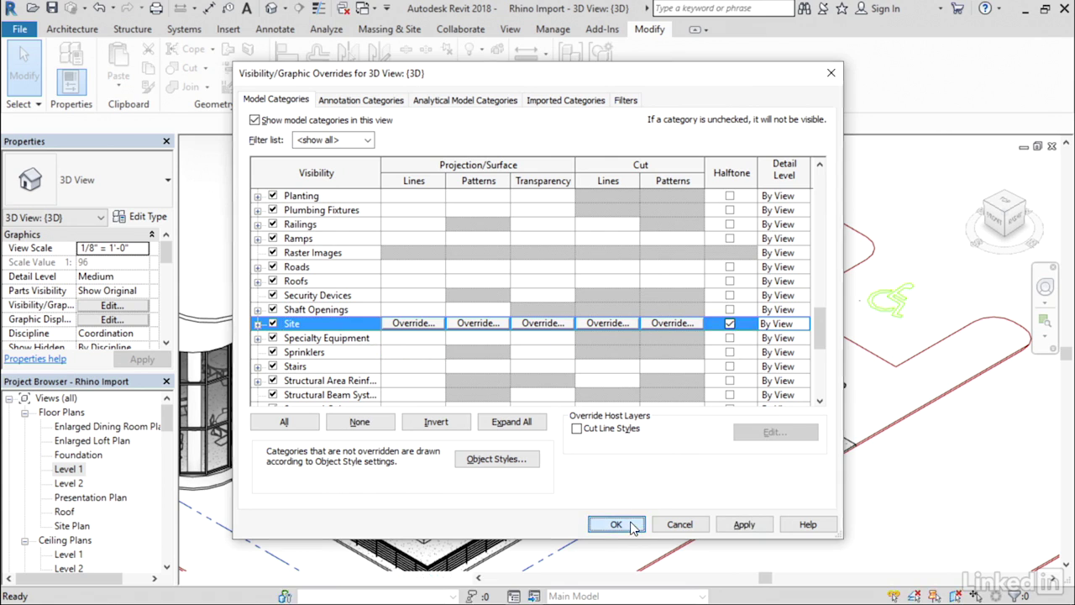
click(621, 524)
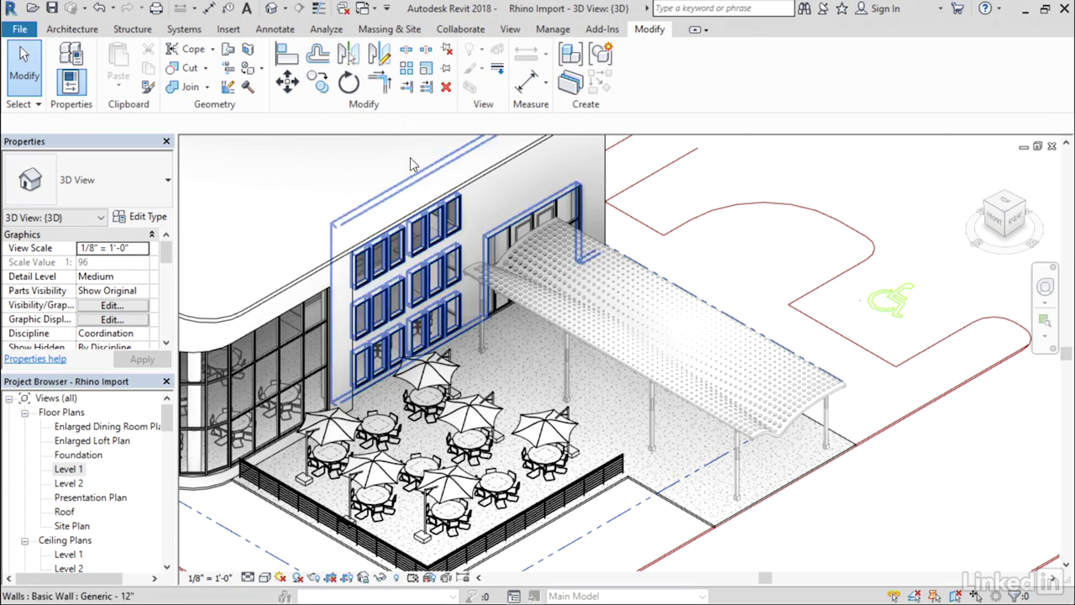
click(233, 31)
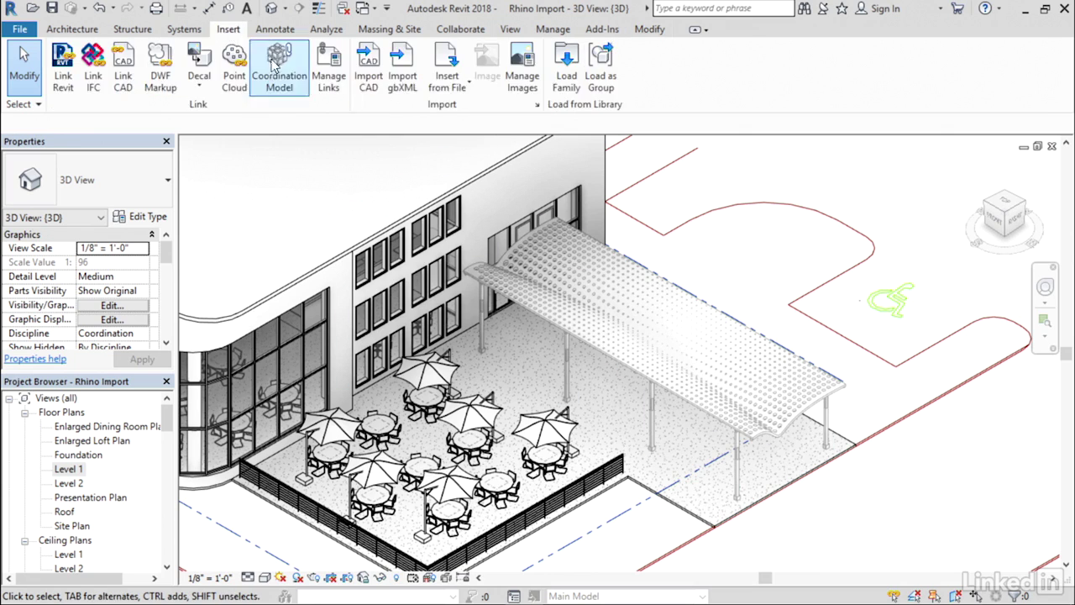
click(369, 77)
click(489, 415)
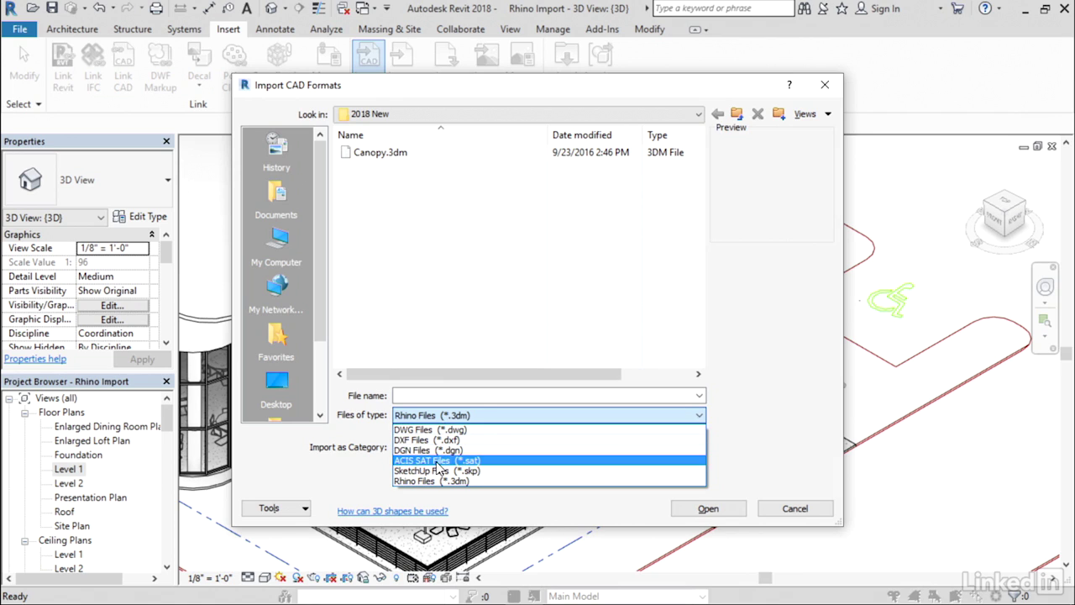
click(436, 461)
click(434, 449)
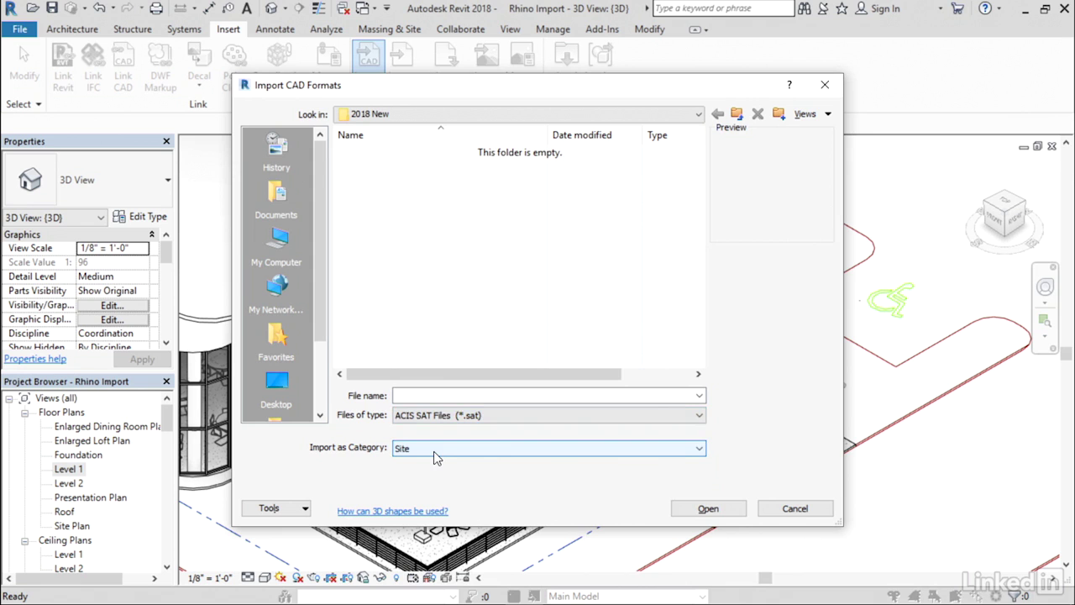
click(793, 508)
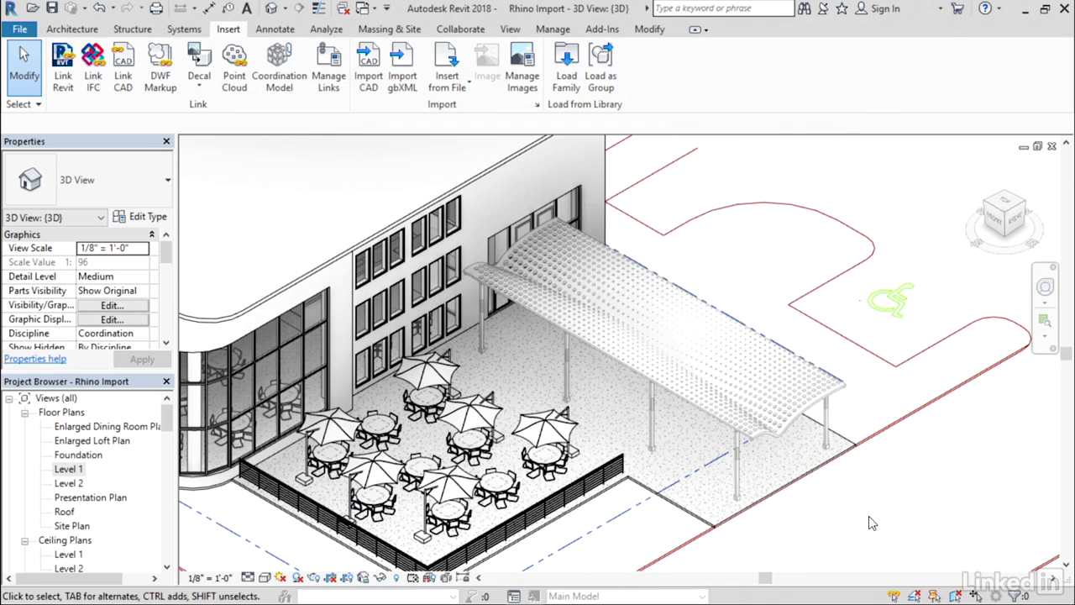